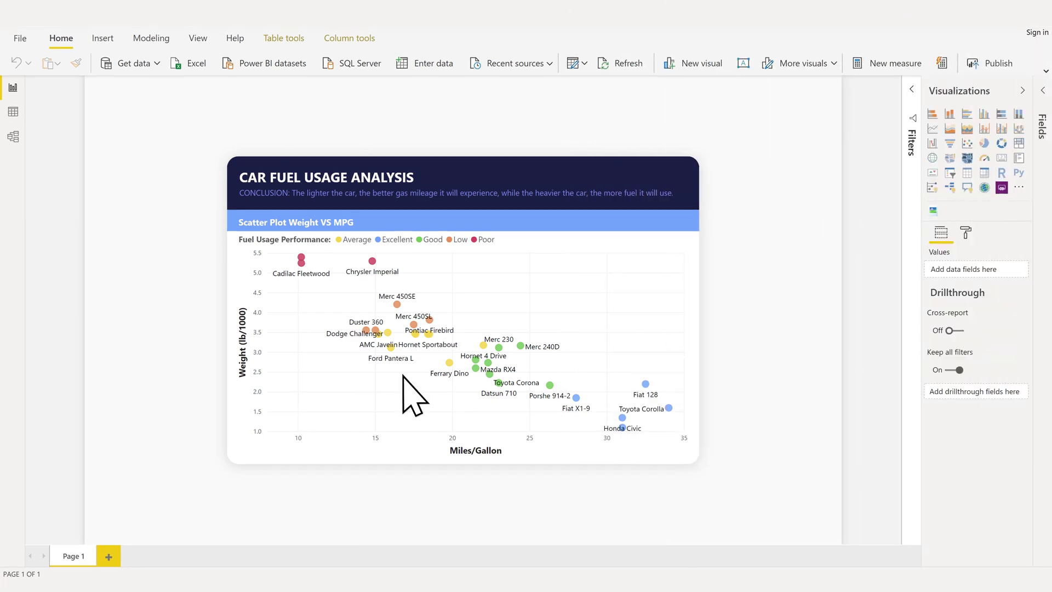
- Sort the Status column by Status Sort in Data view, then go back to the report
left_click(13, 111)
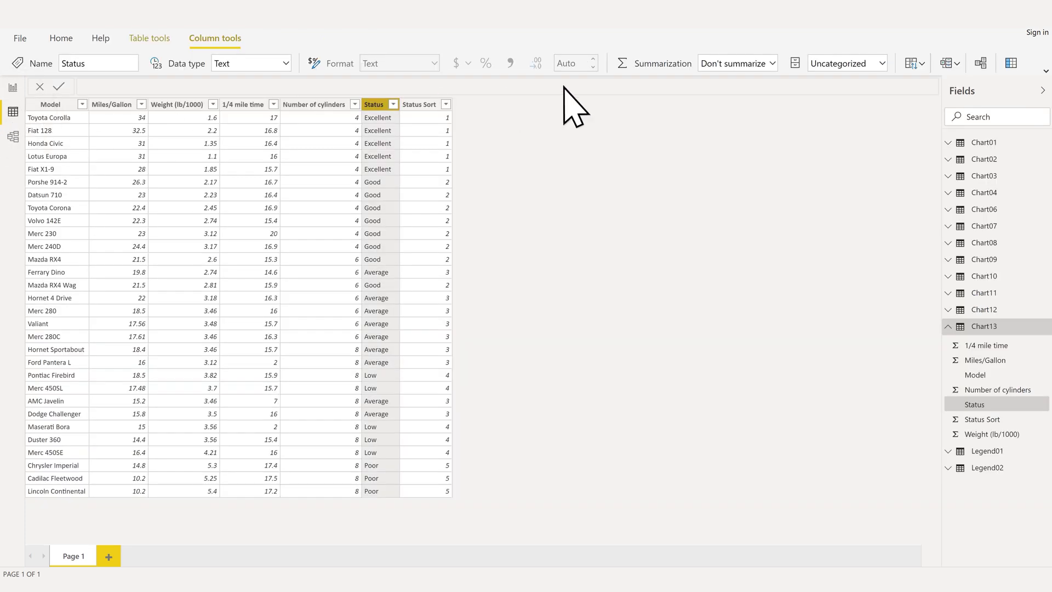
left_click(923, 65)
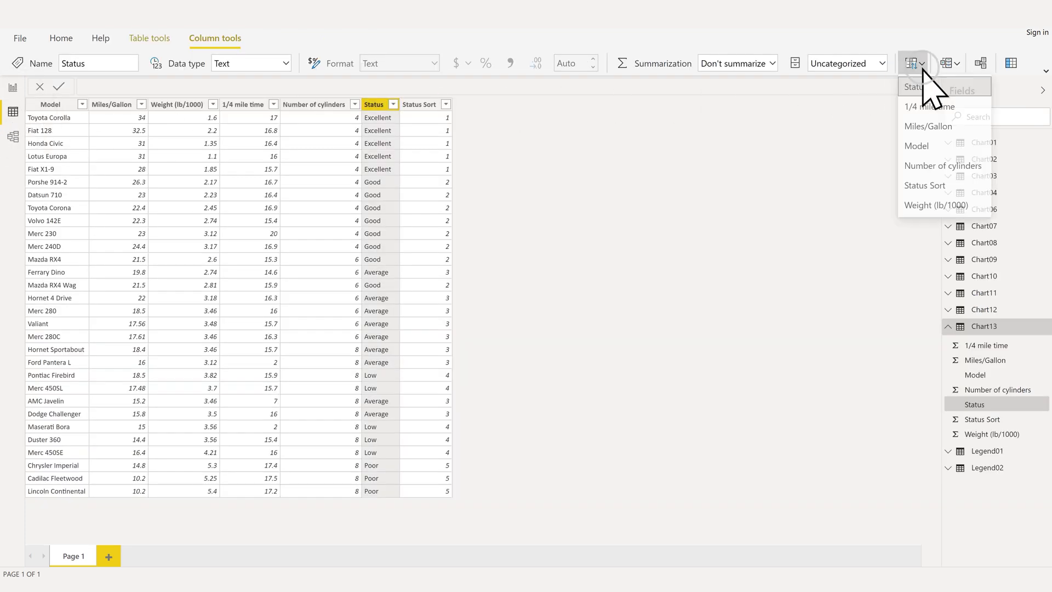
left_click(966, 186)
left_click(14, 88)
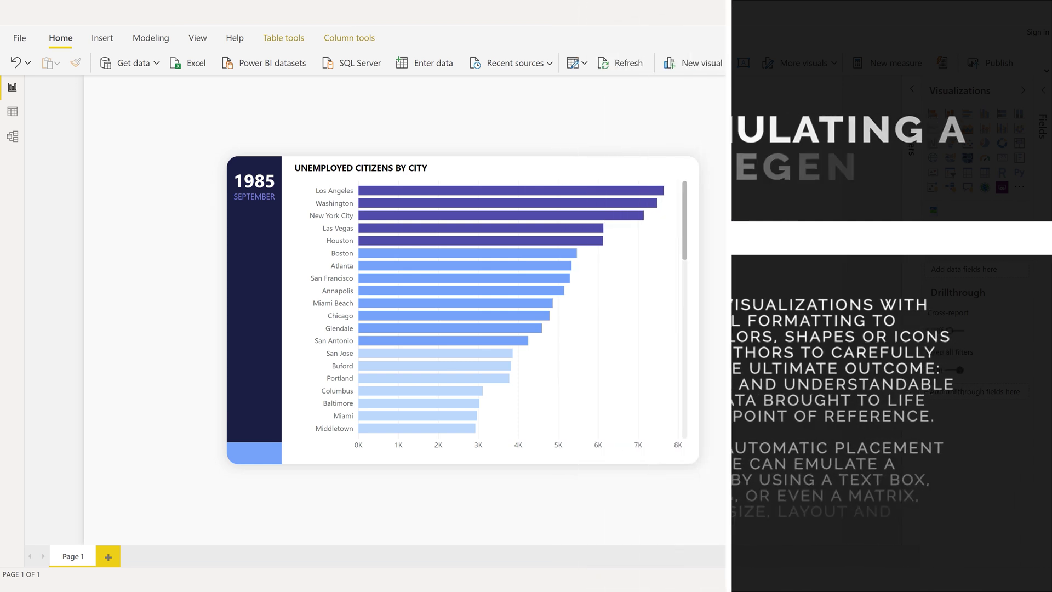
- Unhide the Matrix Lengend layer in the Selection pane to show the Status legend
left_click(199, 40)
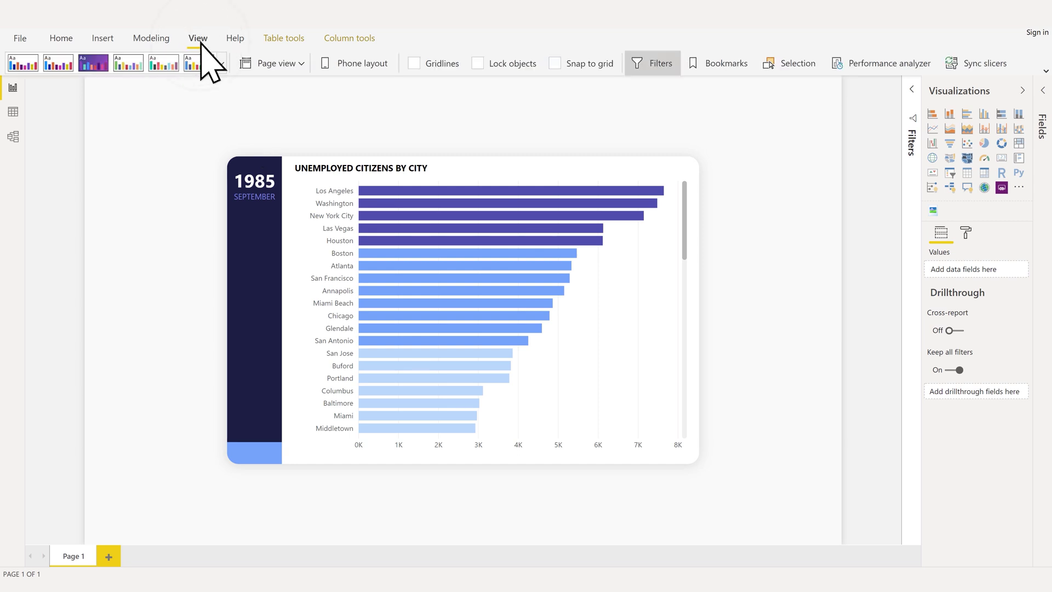
left_click(798, 71)
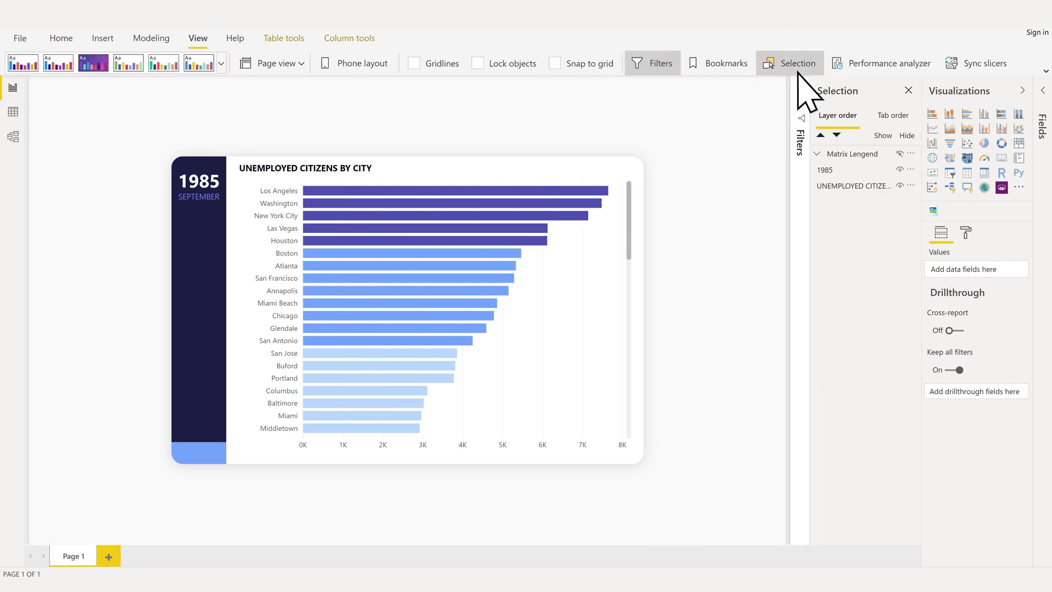
left_click(900, 153)
left_click(798, 71)
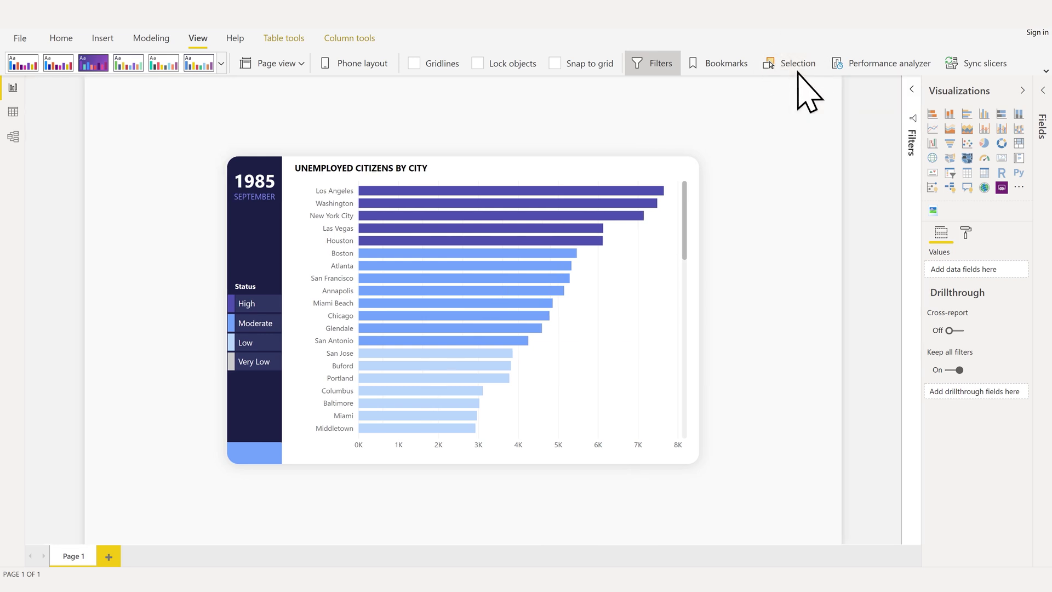
left_click(61, 40)
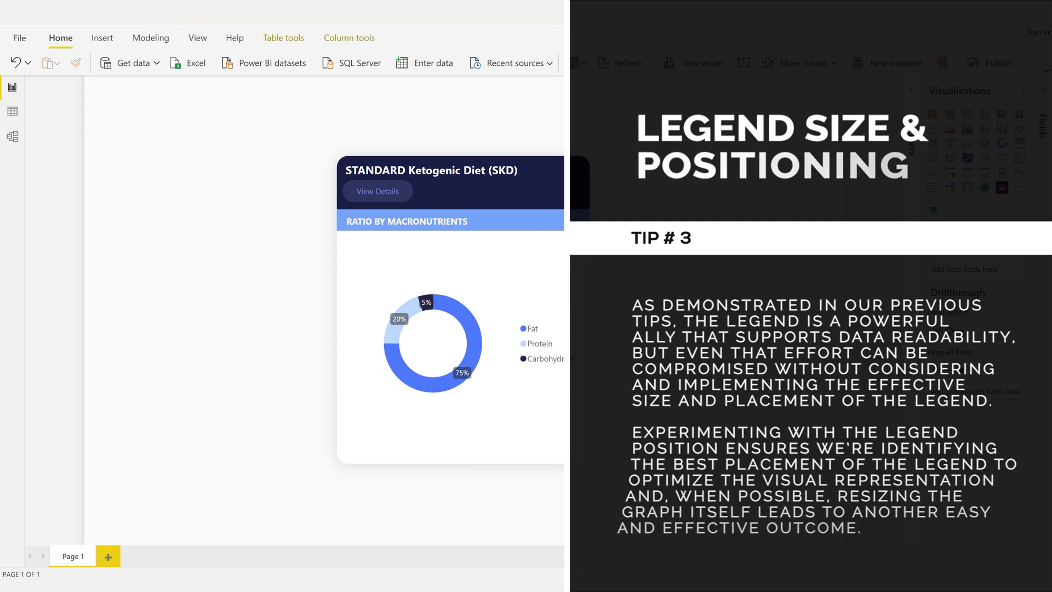
- Set the macronutrient donut chart's legend position to Bottom Center
left_click(578, 417)
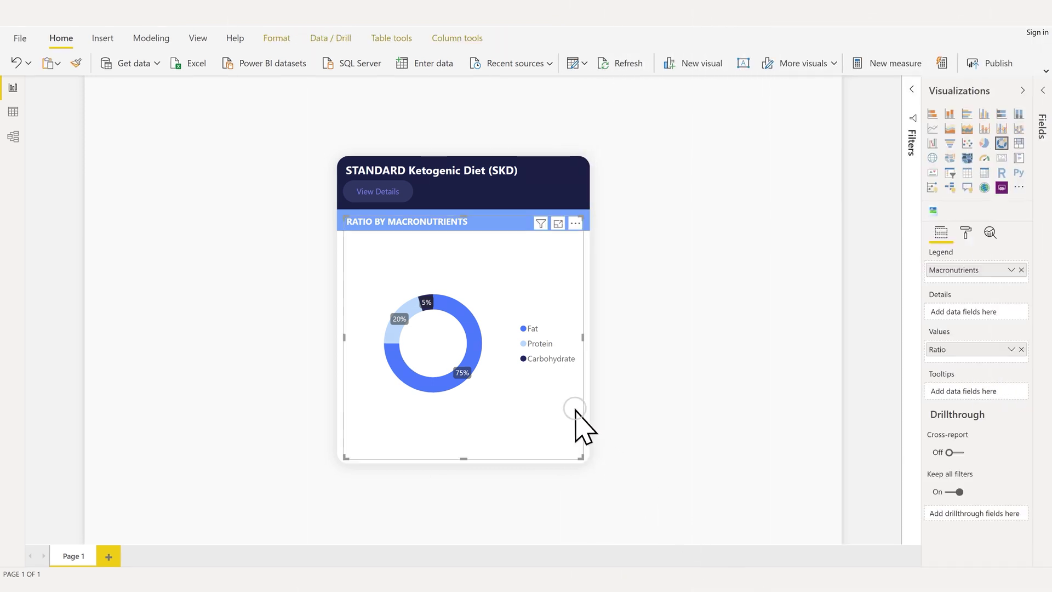
left_click(965, 234)
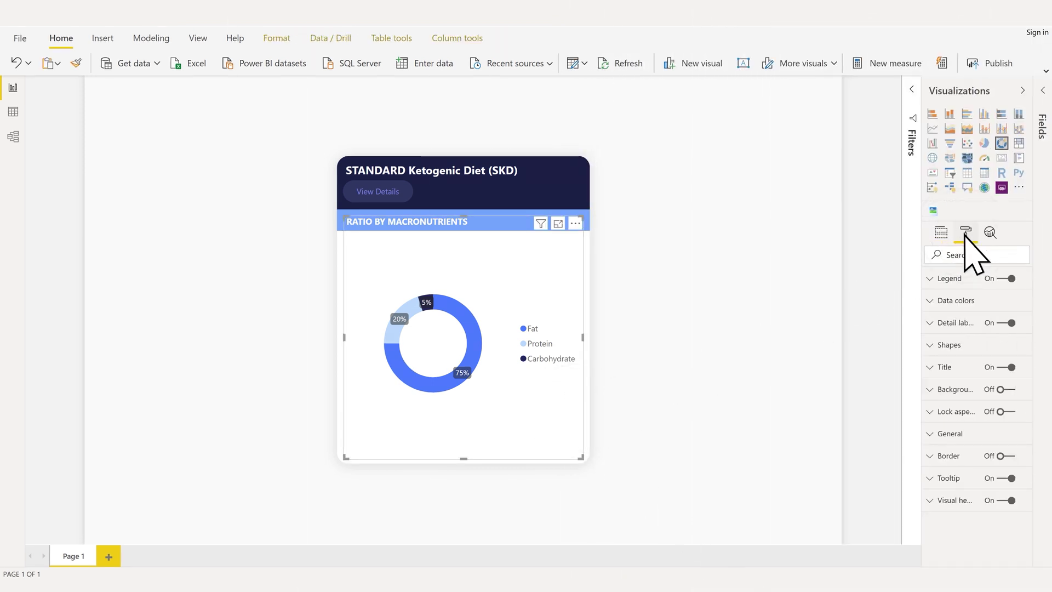
left_click(934, 279)
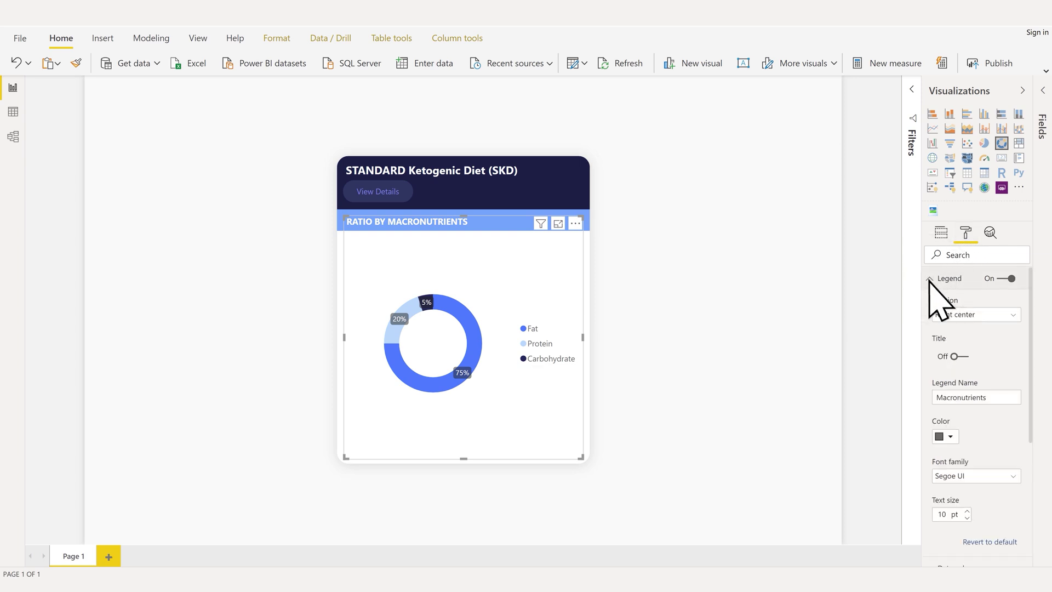
left_click(1007, 315)
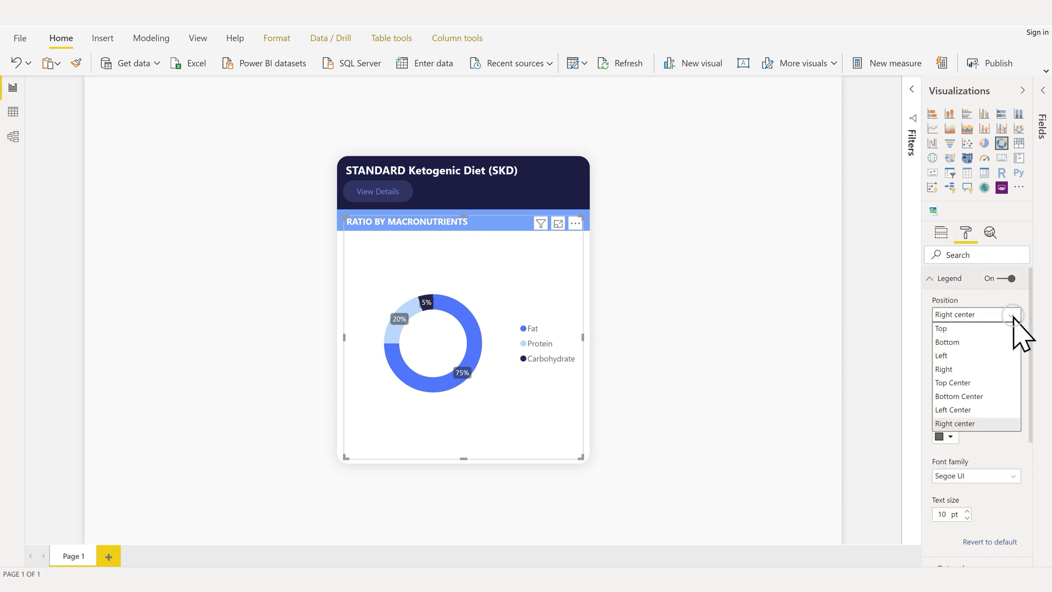
left_click(1013, 395)
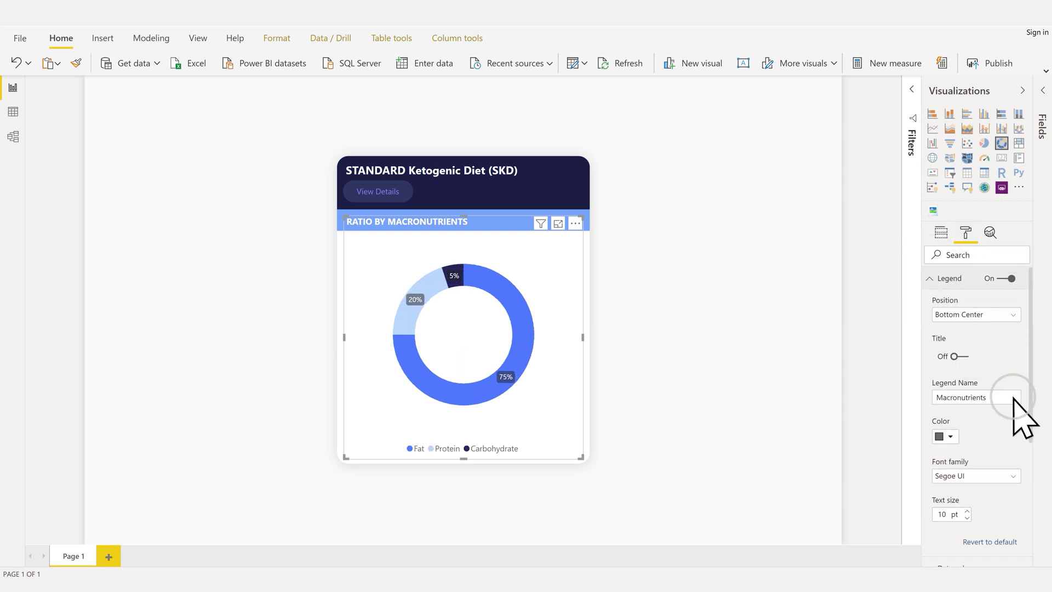
left_click(816, 439)
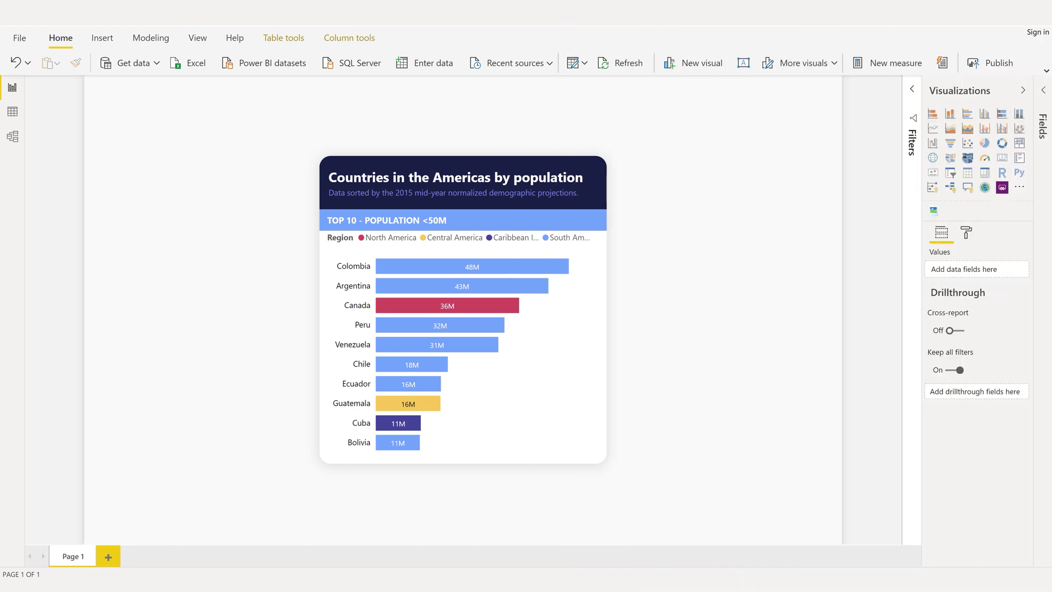
- Turn off the Region legend title on the population bar chart
left_click(596, 426)
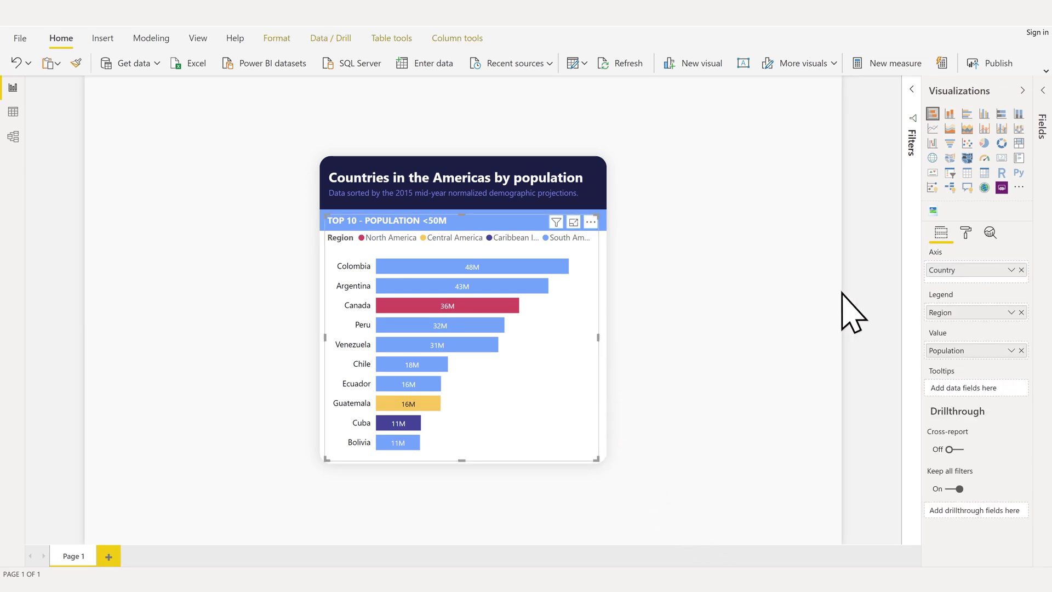
left_click(967, 233)
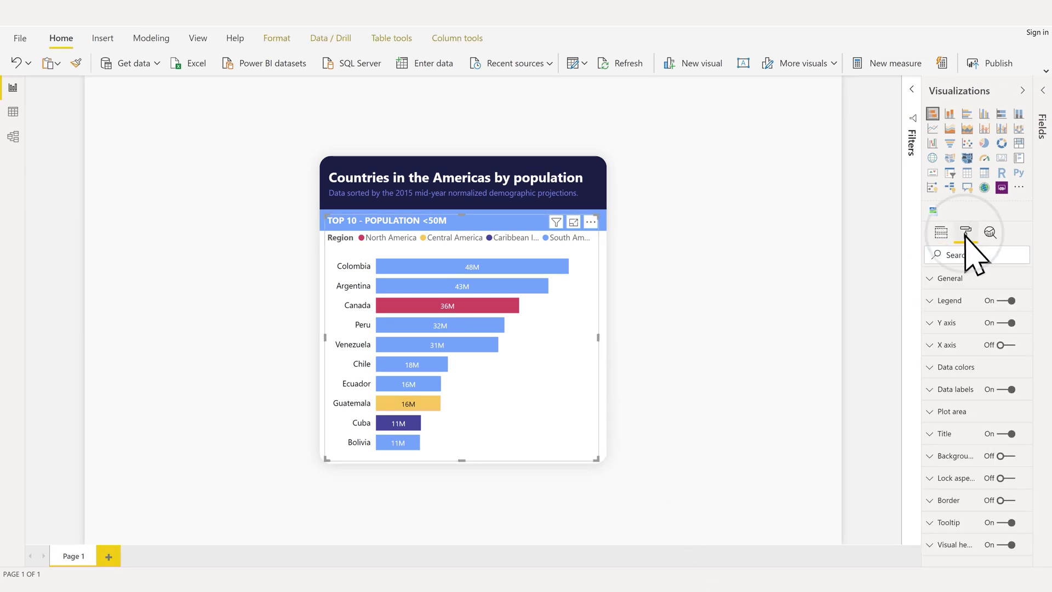
left_click(932, 301)
left_click(963, 379)
left_click(822, 423)
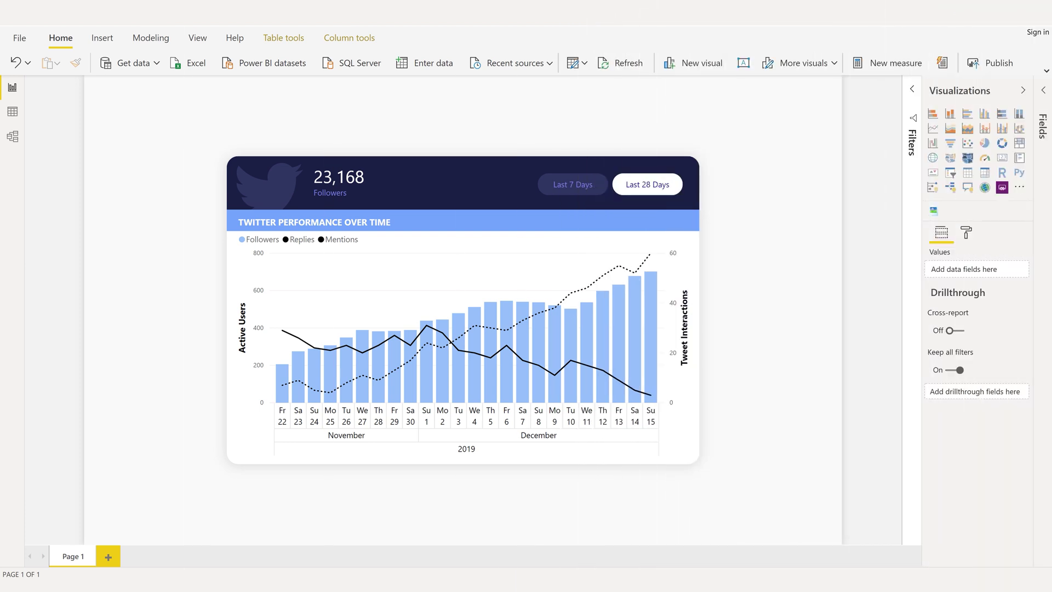
- Set the Twitter Performance chart's legend style to Line and markers
left_click(688, 408)
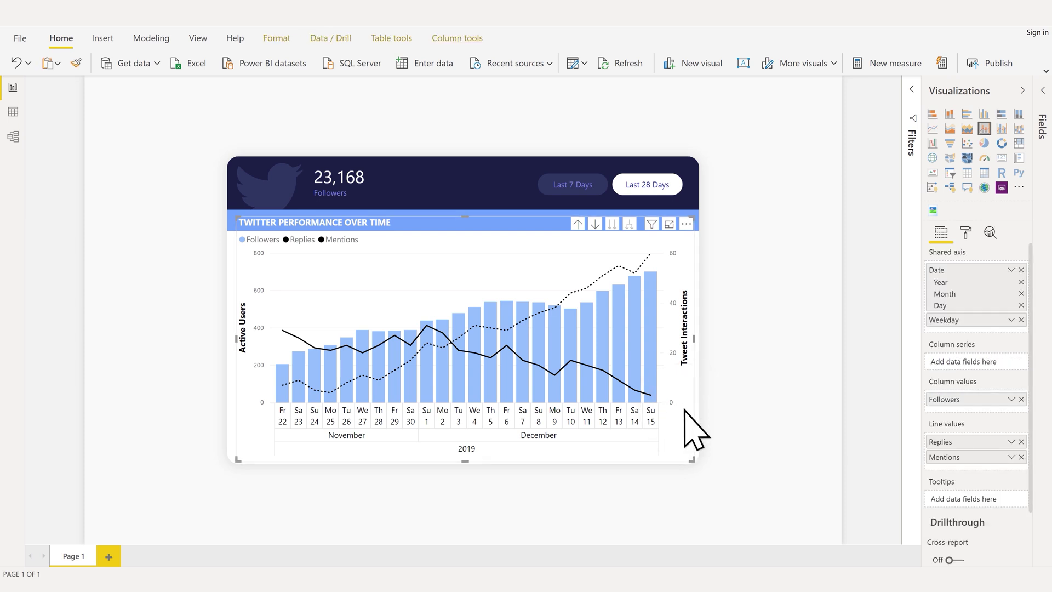
left_click(966, 233)
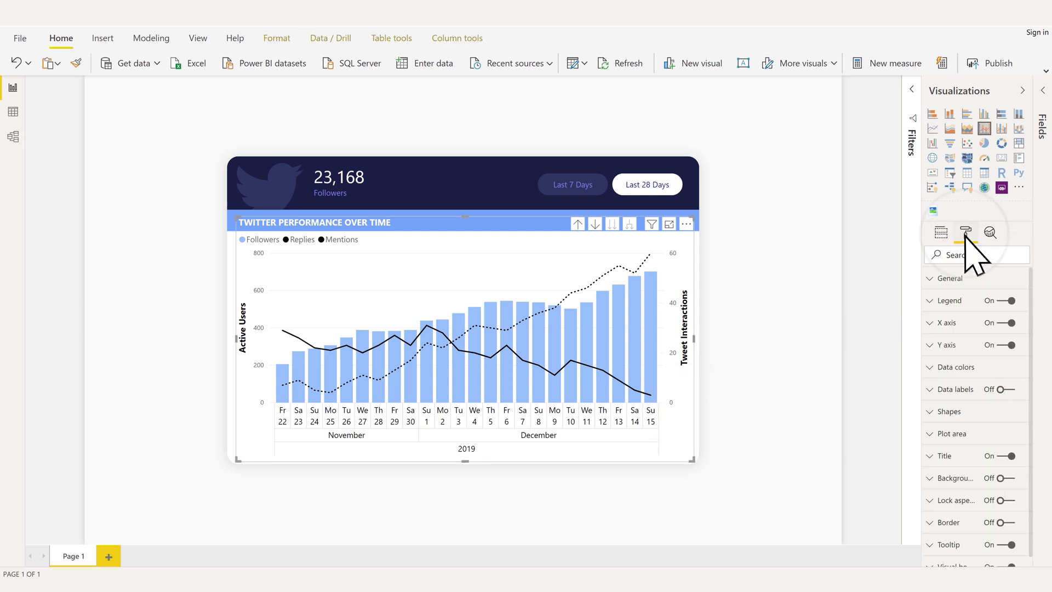
left_click(941, 303)
scroll(954, 372, "down", 2)
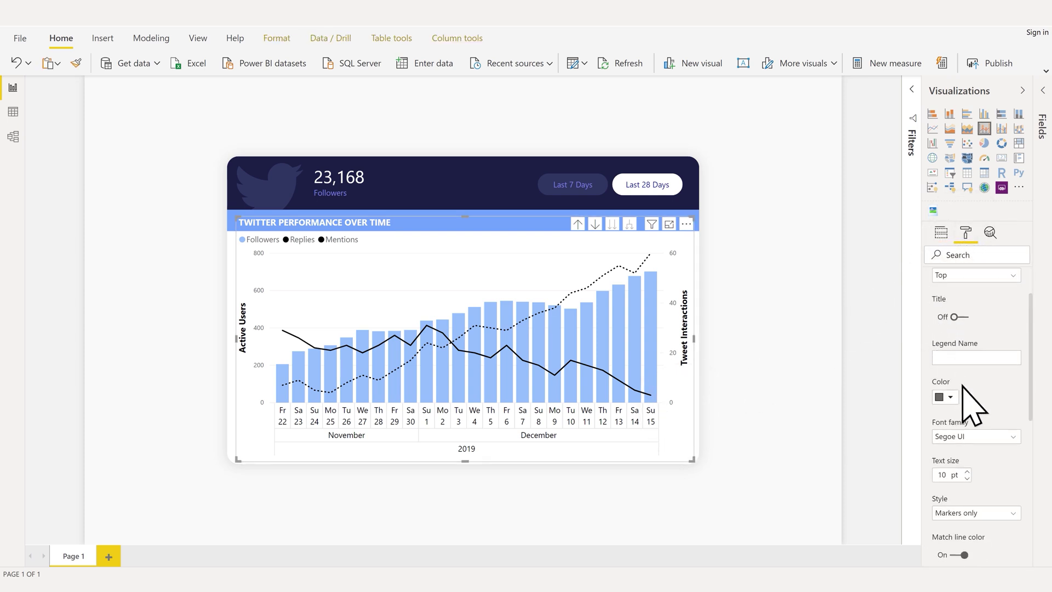
left_click(1012, 512)
left_click(1012, 540)
left_click(798, 499)
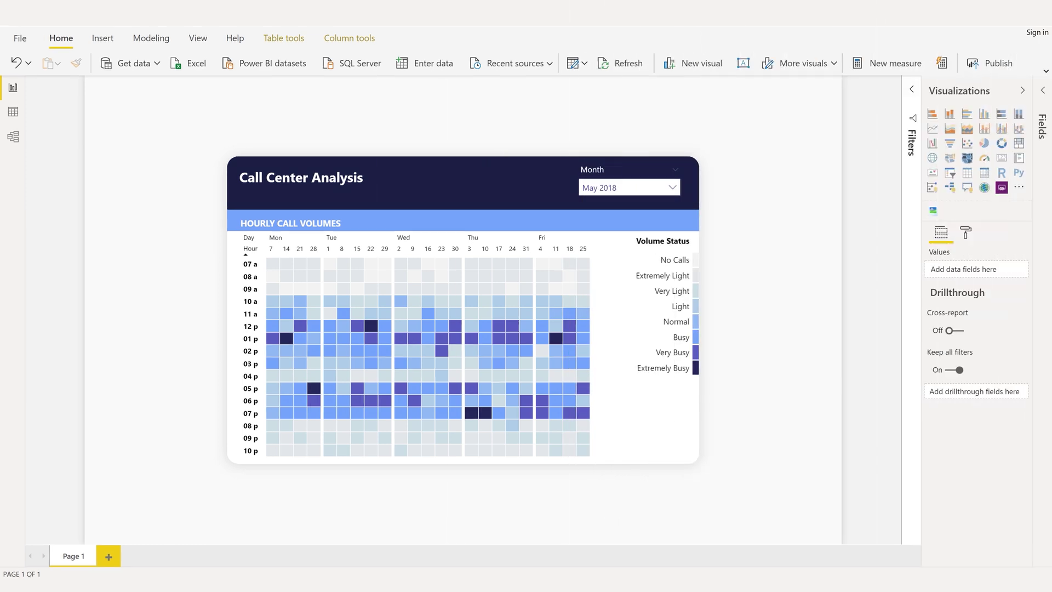
- Enable the title button's text and paste the subtitle 'How should I plan weekly roster'
left_click(549, 190)
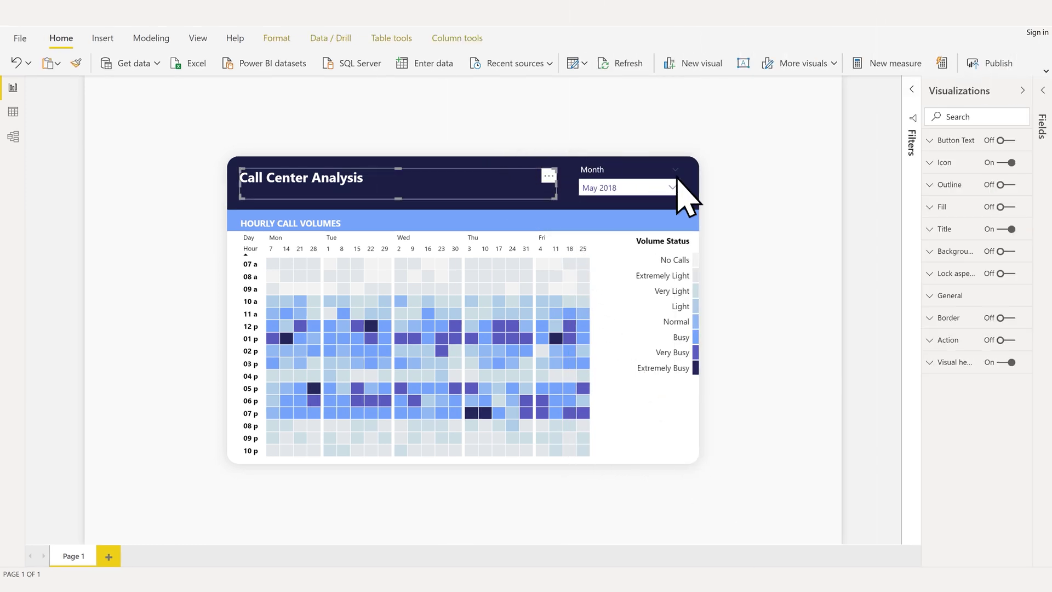
left_click(1004, 141)
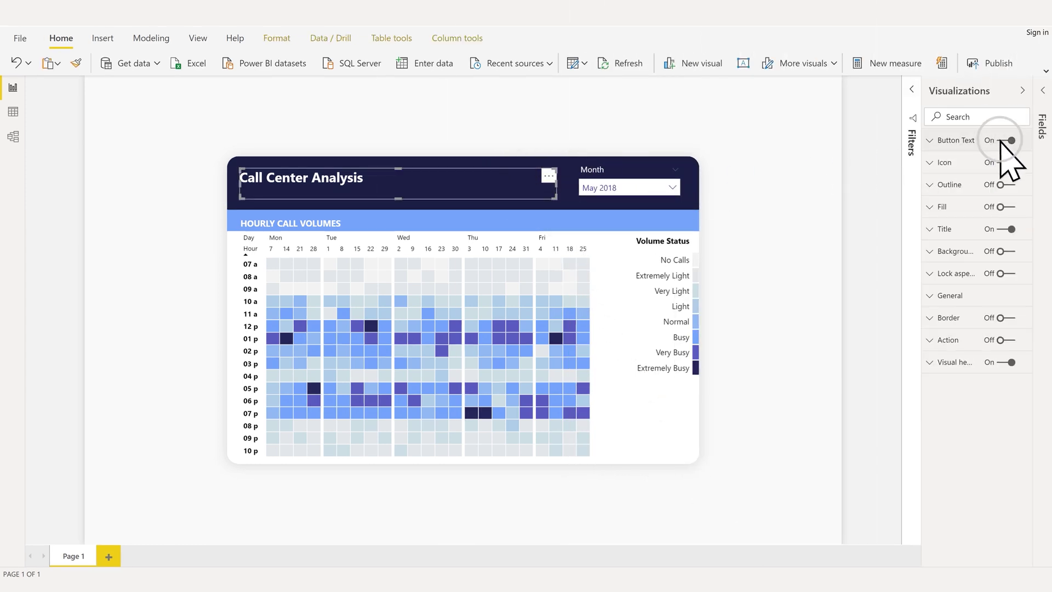
left_click(930, 141)
left_click(937, 200)
type("hould I plan weekly roster")
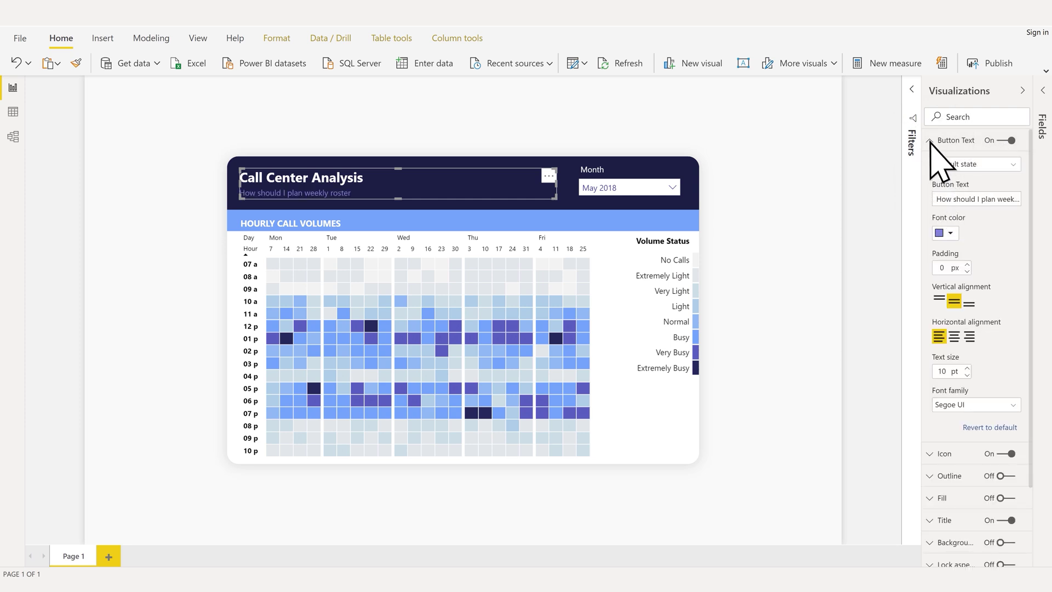
left_click(931, 141)
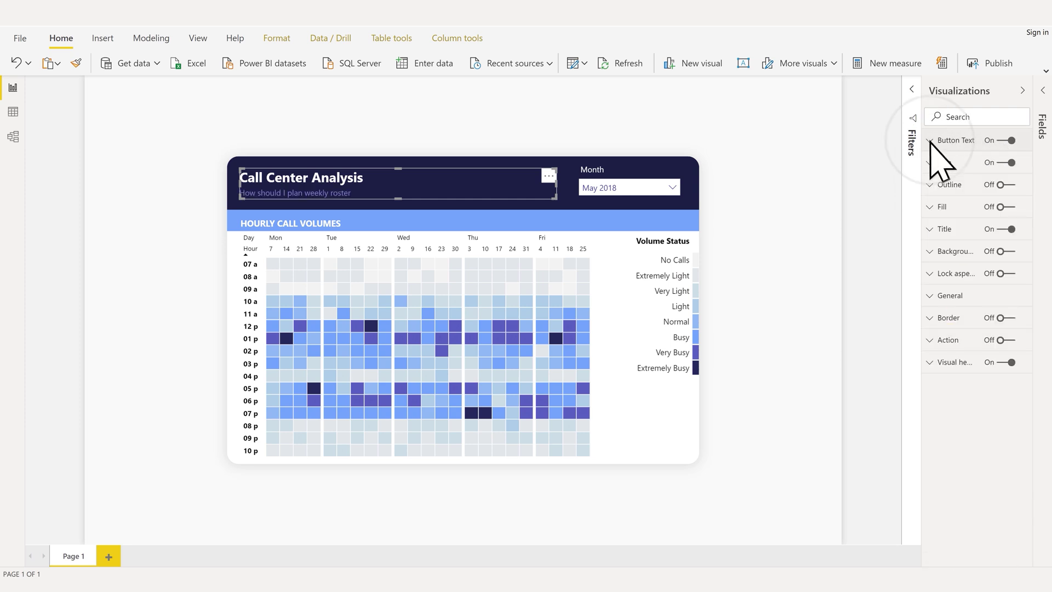
- Turn on the visual header tooltip icon for the Call Center Analysis title
left_click(930, 363)
scroll(939, 376, "down", 10)
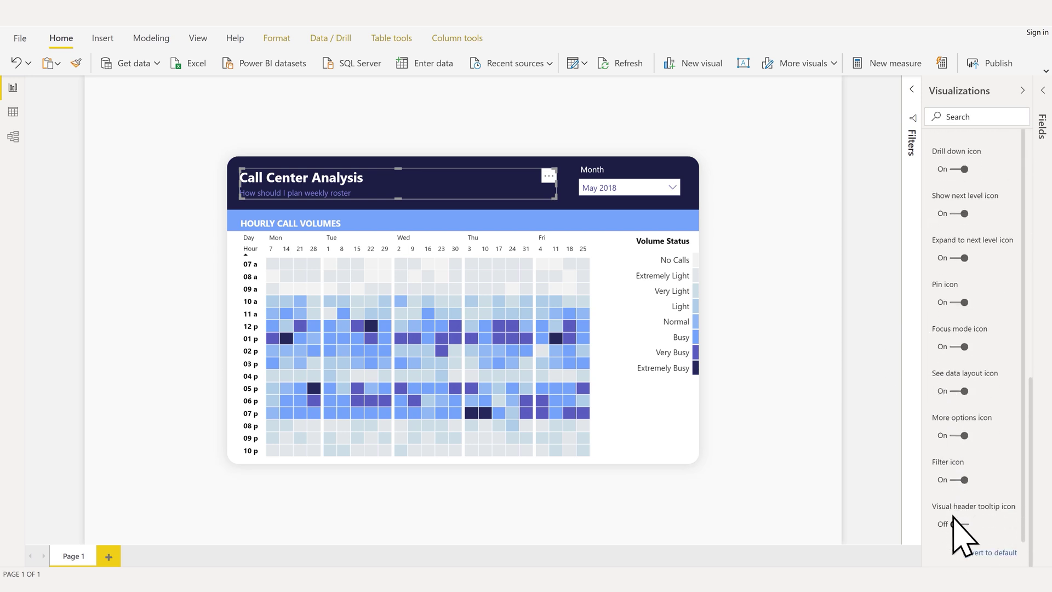
left_click(958, 524)
left_click(817, 437)
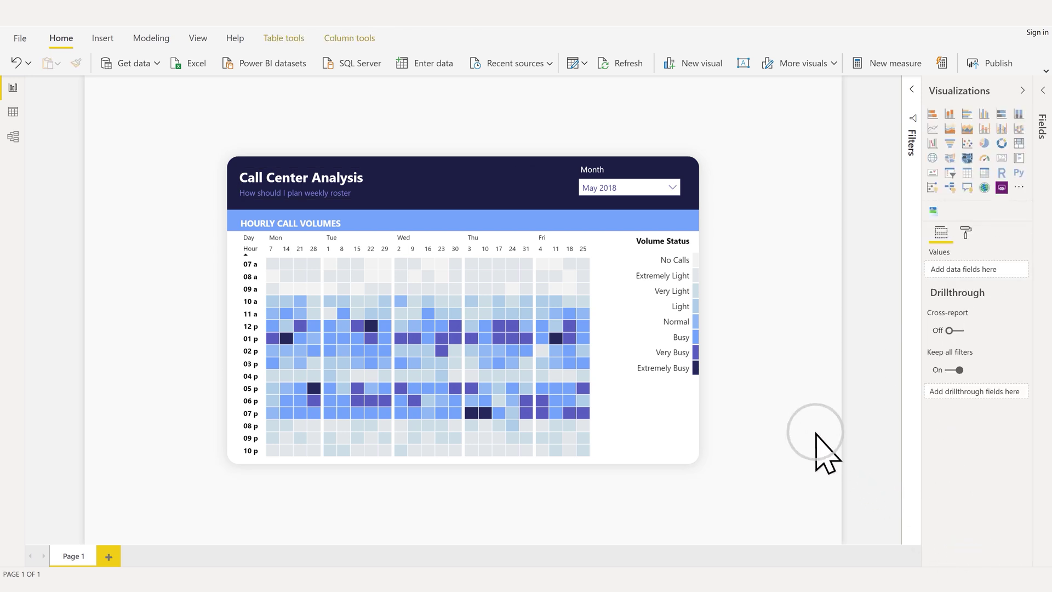
- Unhide the colour gradient description text box in the Selection pane
left_click(198, 40)
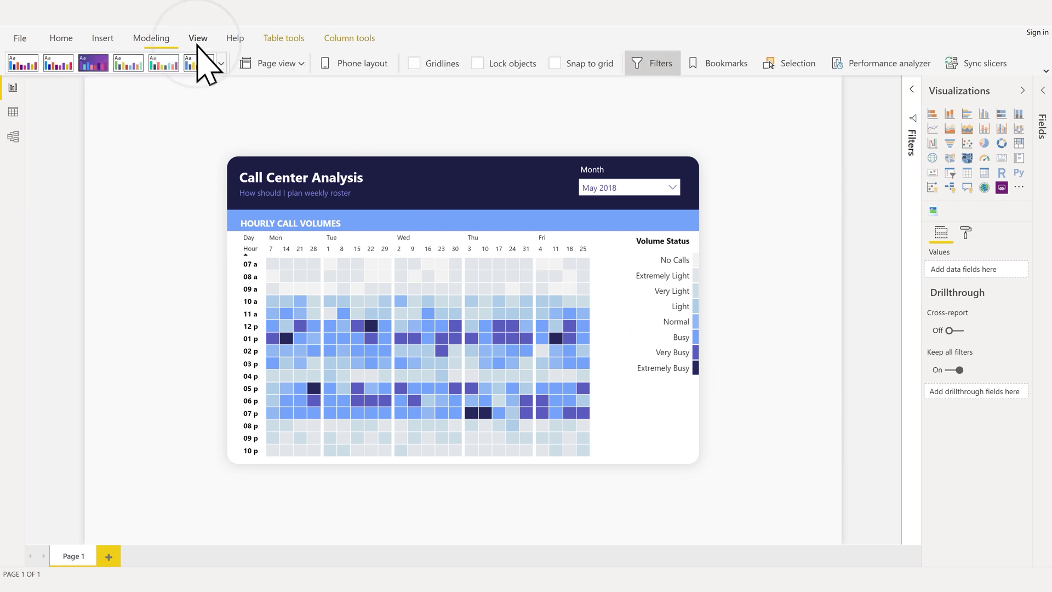
left_click(770, 69)
left_click(899, 154)
left_click(783, 72)
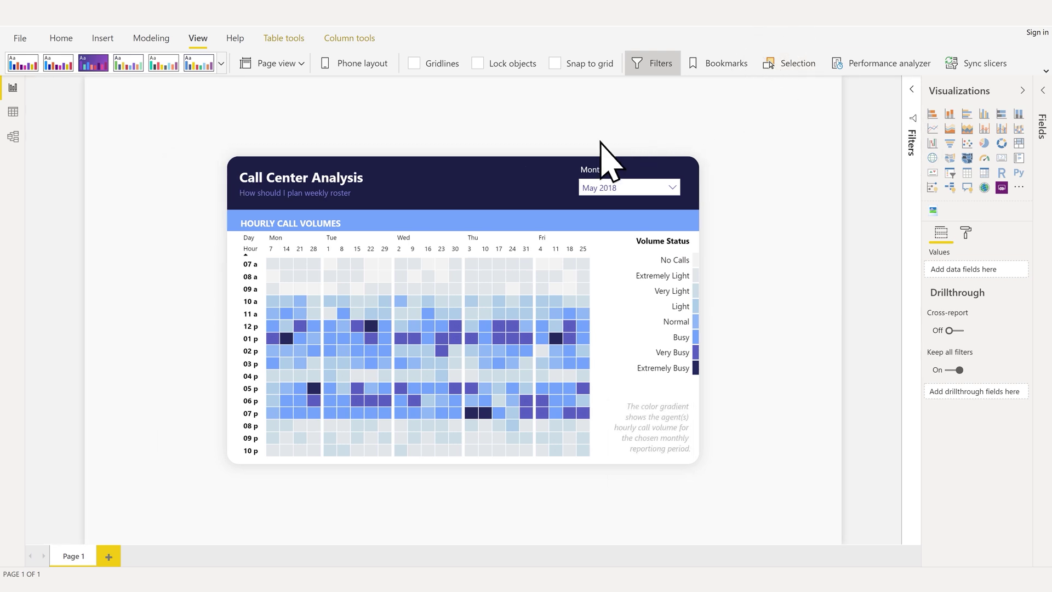
mouse_move(521, 176)
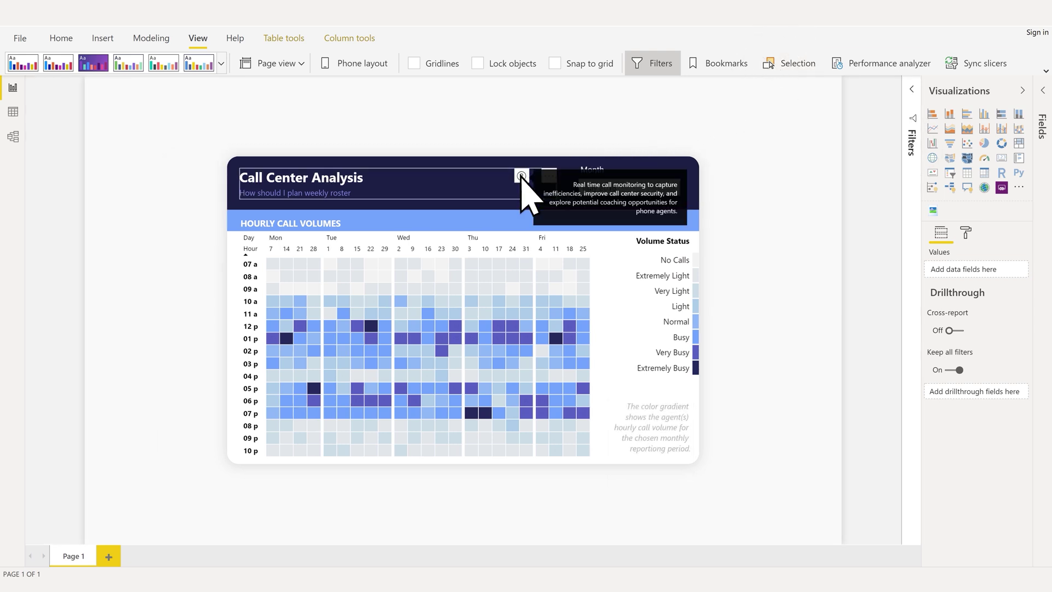